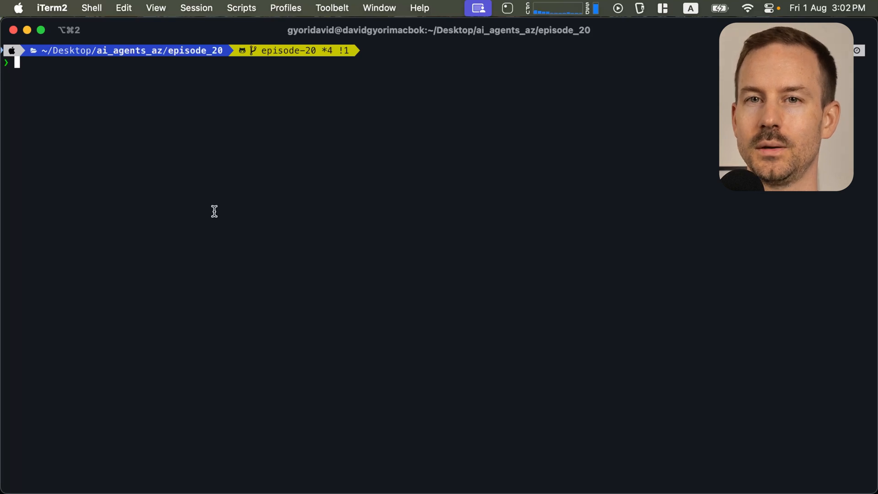
type("python3 -m venv .venv")
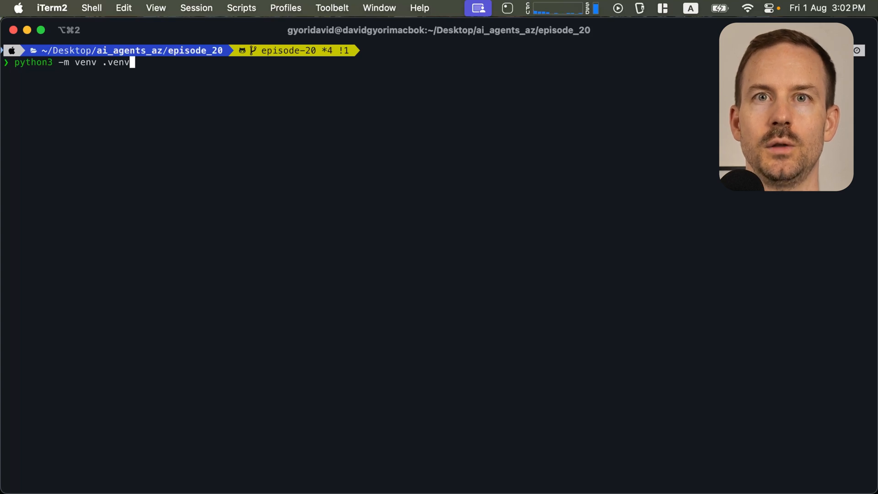
Create the .venv Python virtual environment and activate it.
key("Return")
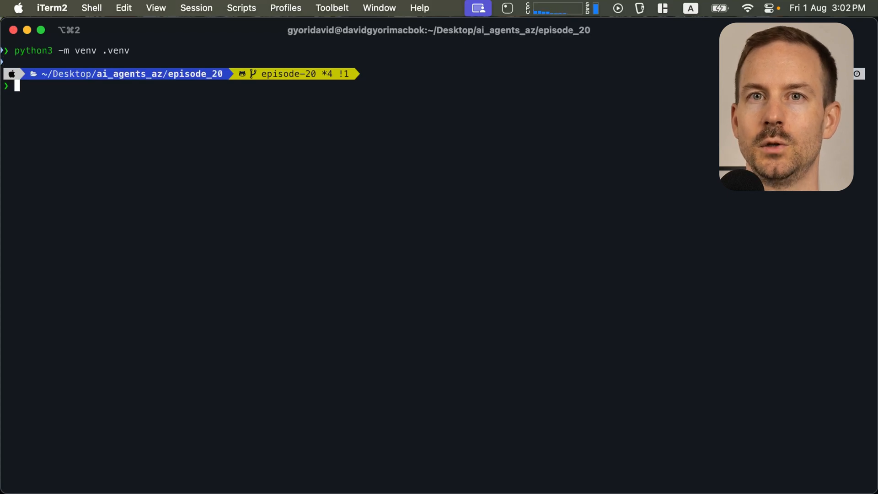
type("source .venv/bin/activate")
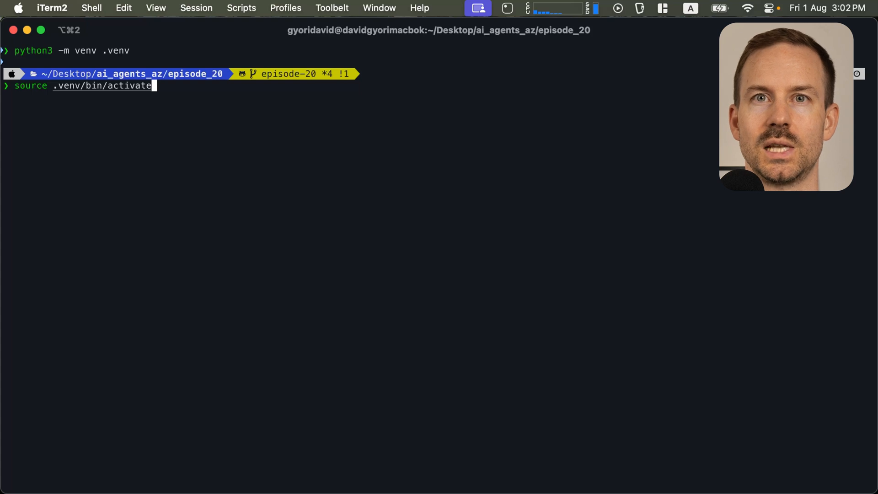
key("Return")
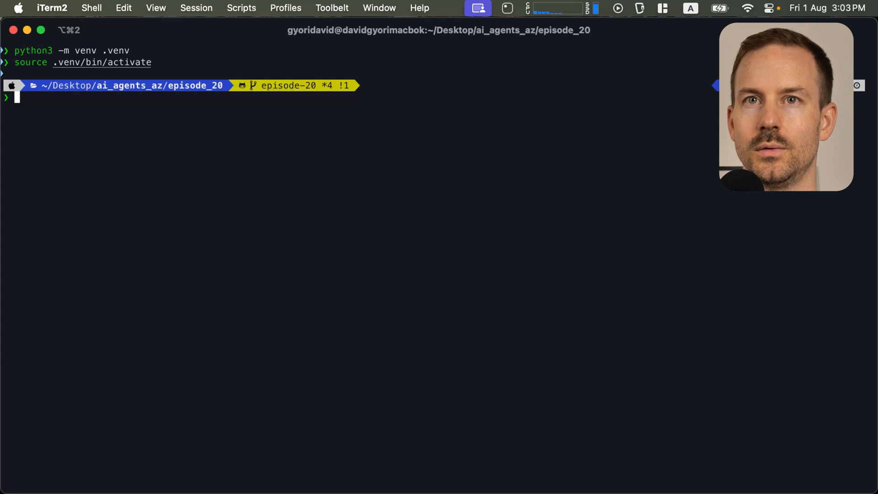
type("pip i")
Install Modal with pip and start modal serve modal_wan_comfyui_5b.py.
key("Right")
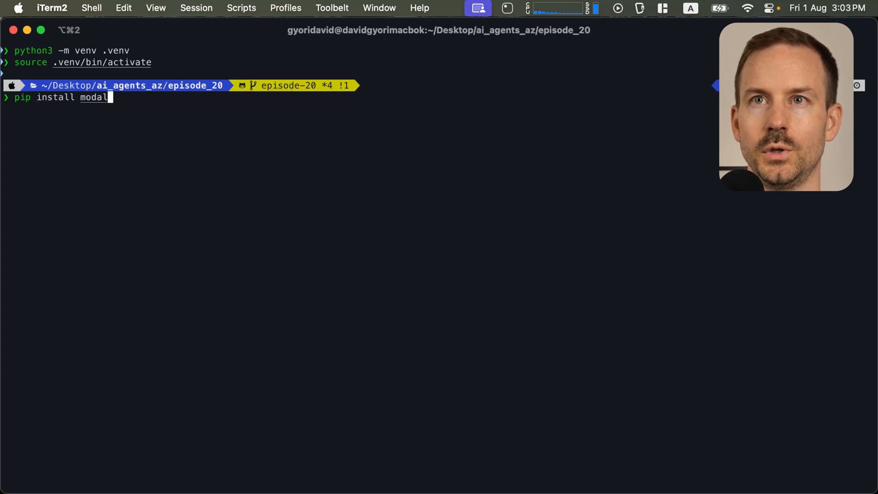
key("Return")
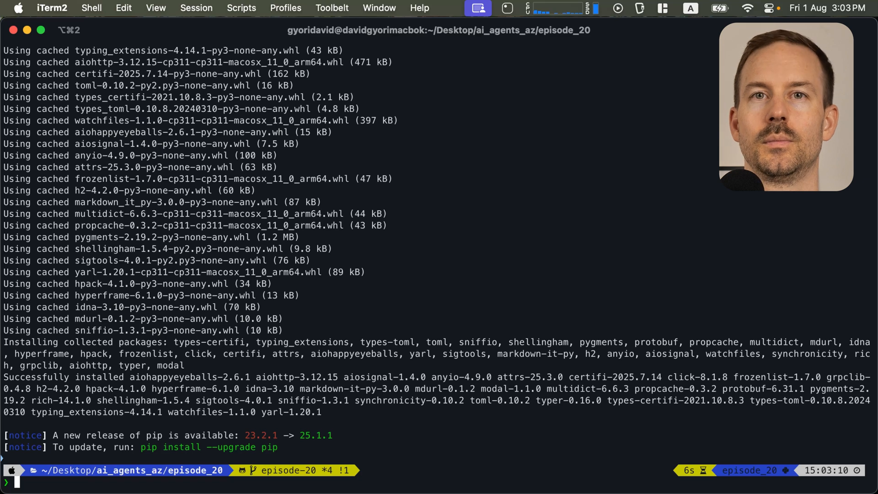
type("modal serve")
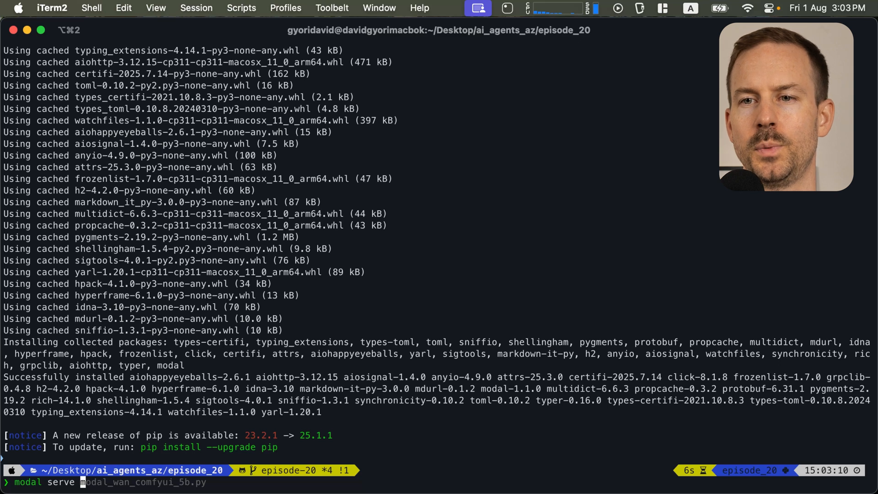
key("Right")
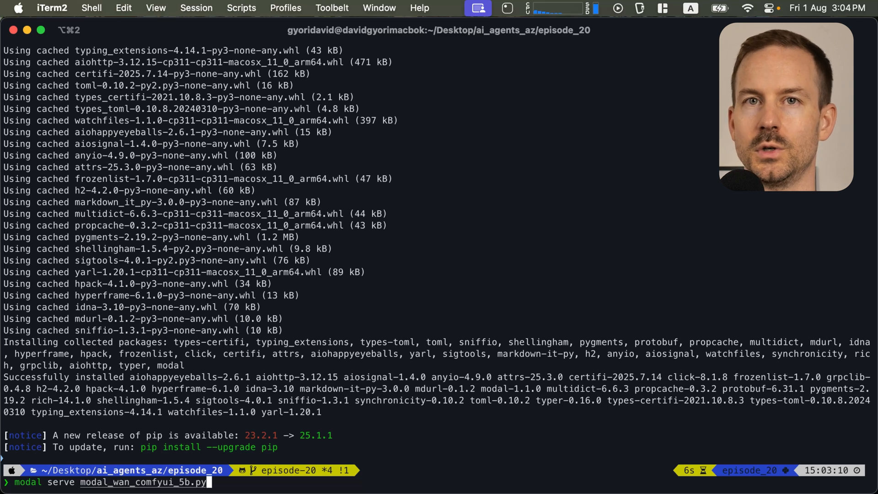
key("Return")
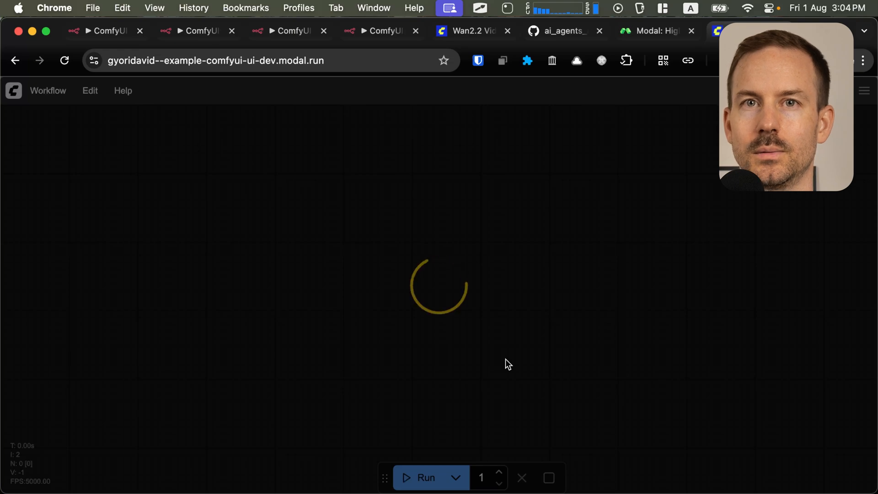
Return to the iTerm2 modal serve logs to watch ComfyUI finish its startup tasks.
key("super+Tab")
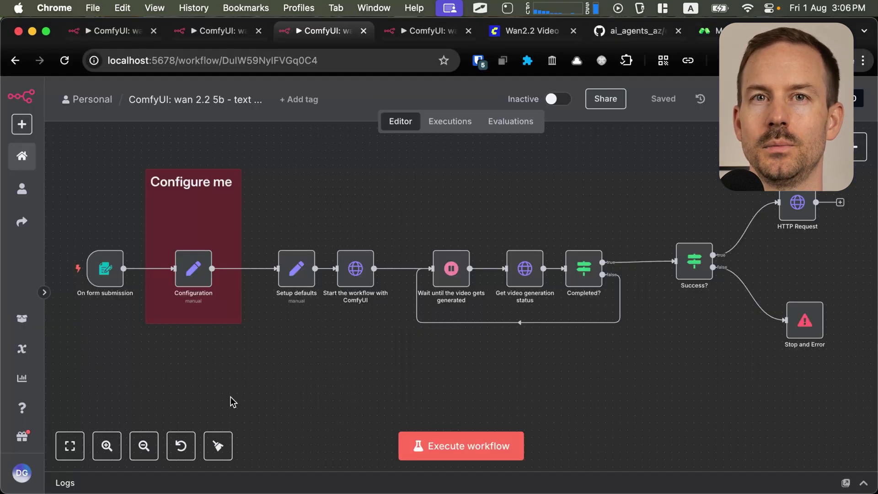
Replace the Configuration node's YOUR_COMFYUI_URL placeholder with the modal.run ComfyUI address.
left_click(192, 275)
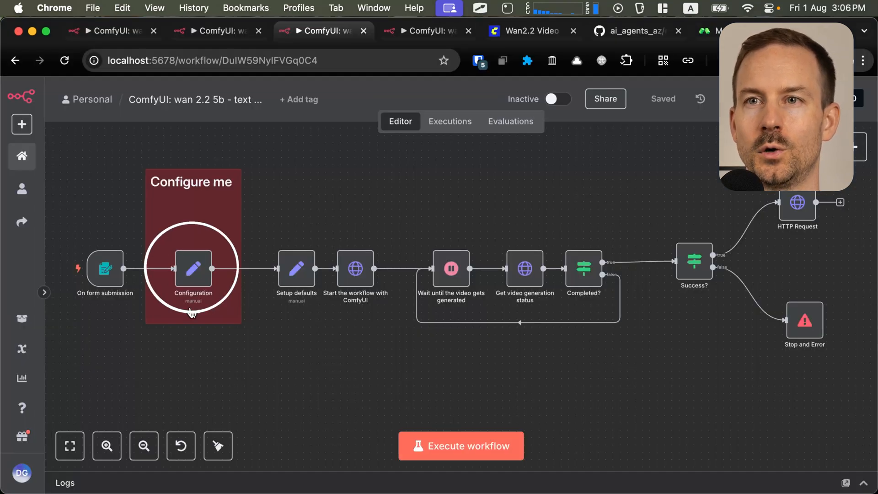
double_click(192, 279)
scroll(405, 288, "down", 5)
double_click(361, 278)
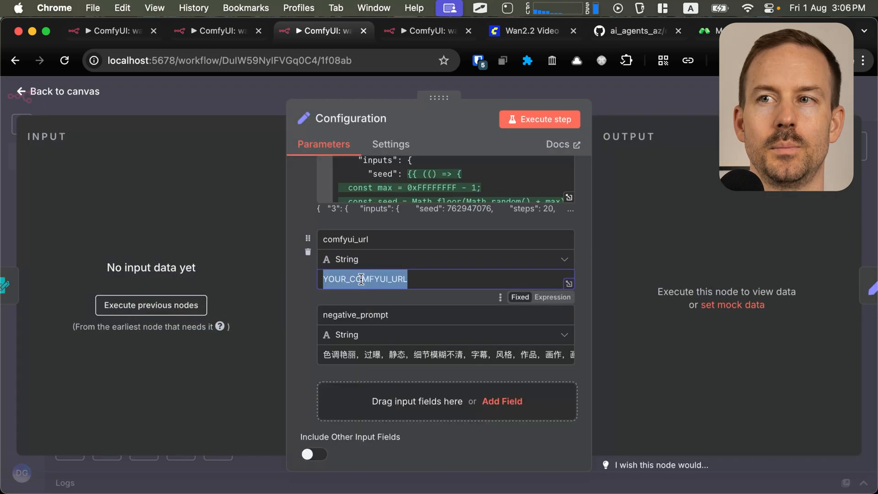
type("https://gyoridavid--example-comfyui-ui-dev.modal.run")
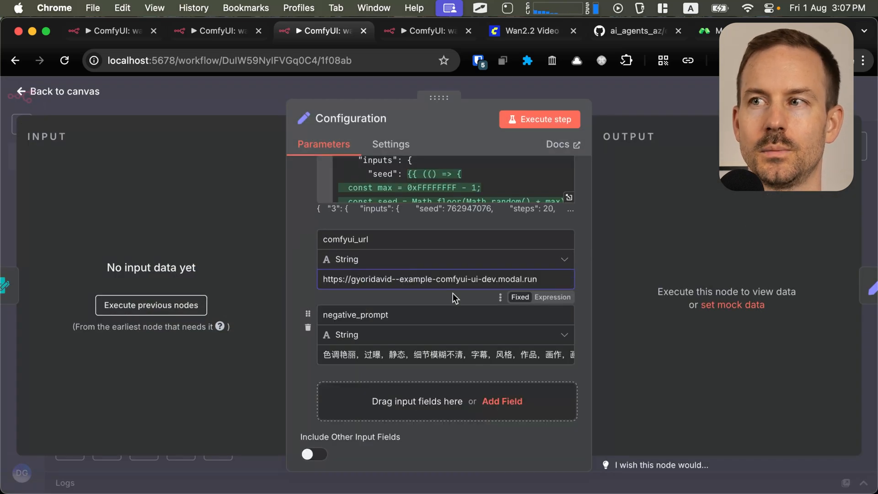
left_click(247, 103)
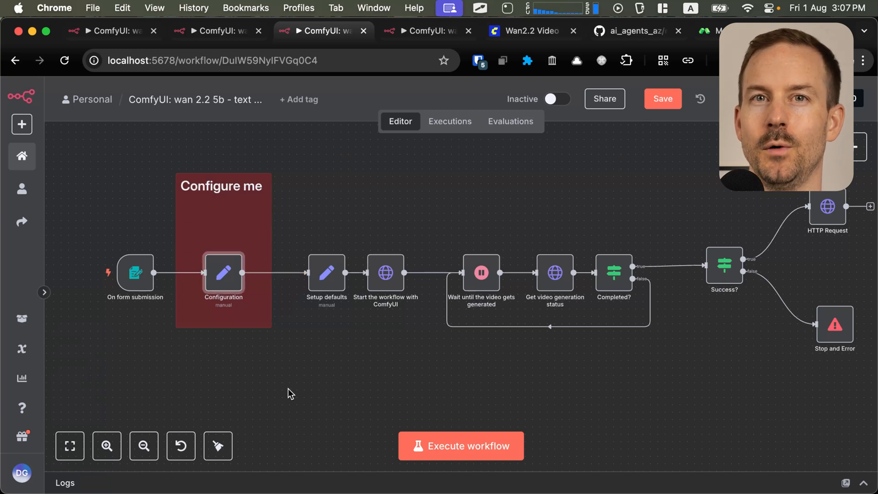
Review the Configuration node's workflow JSON expression and its NEGATIVE_PROMPT placeholder.
double_click(214, 283)
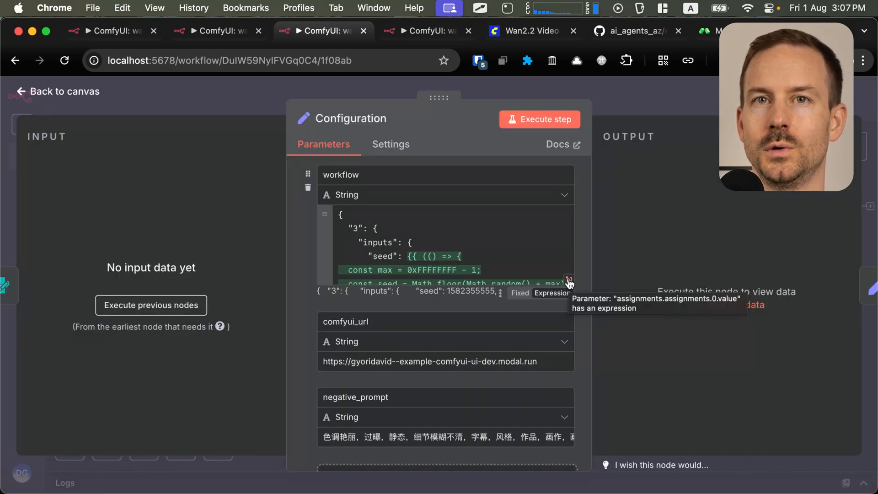
left_click(568, 282)
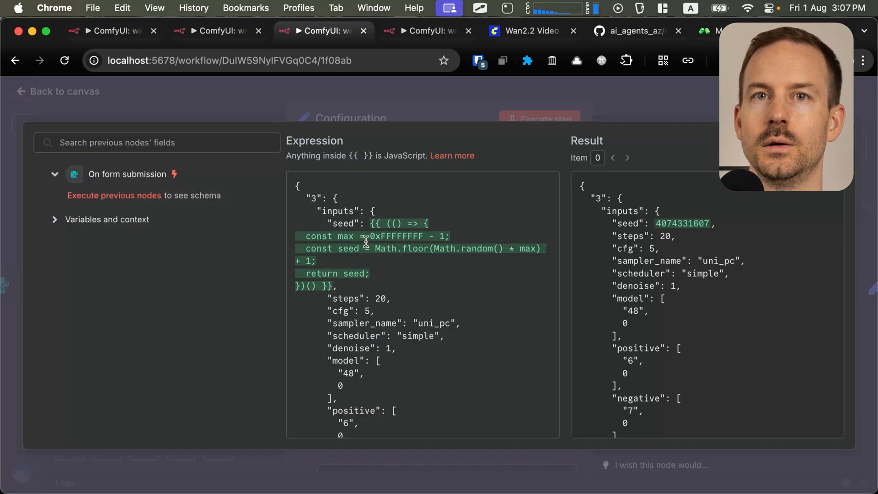
scroll(360, 264, "down", 10)
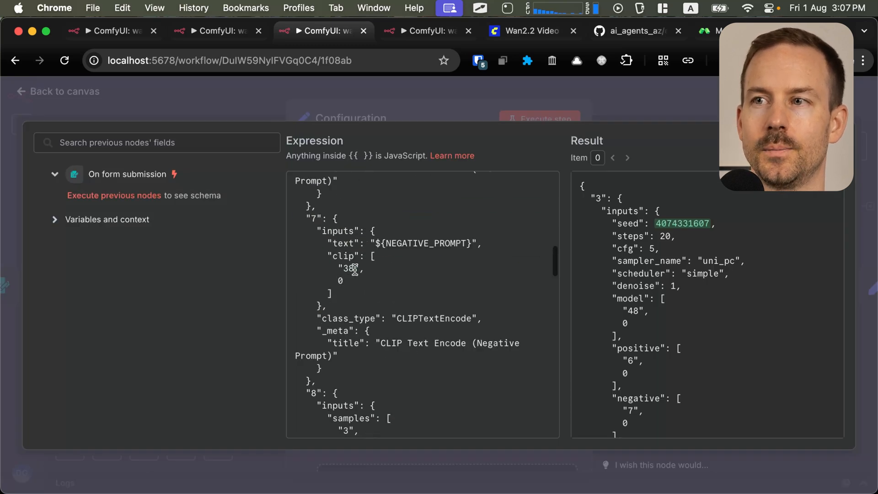
scroll(474, 278, "up", 5)
scroll(442, 334, "up", 2)
scroll(432, 316, "up", 3)
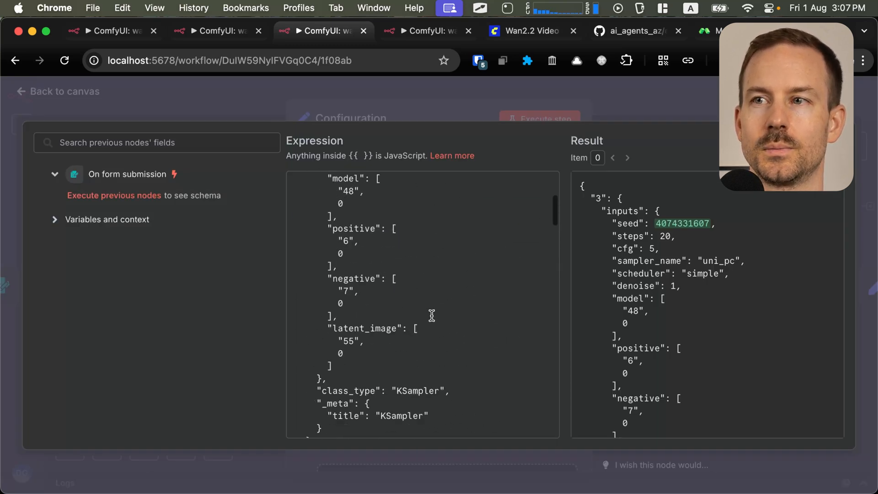
scroll(421, 288, "down", 10)
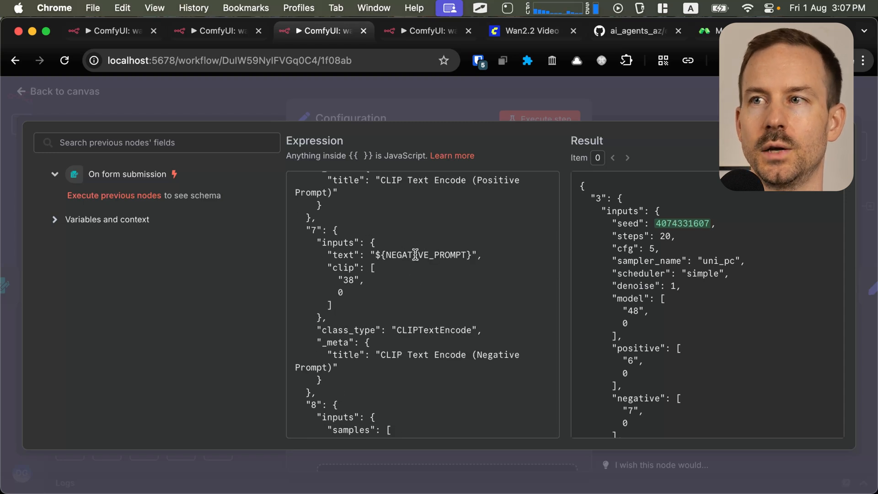
double_click(415, 255)
scroll(422, 285, "up", 5)
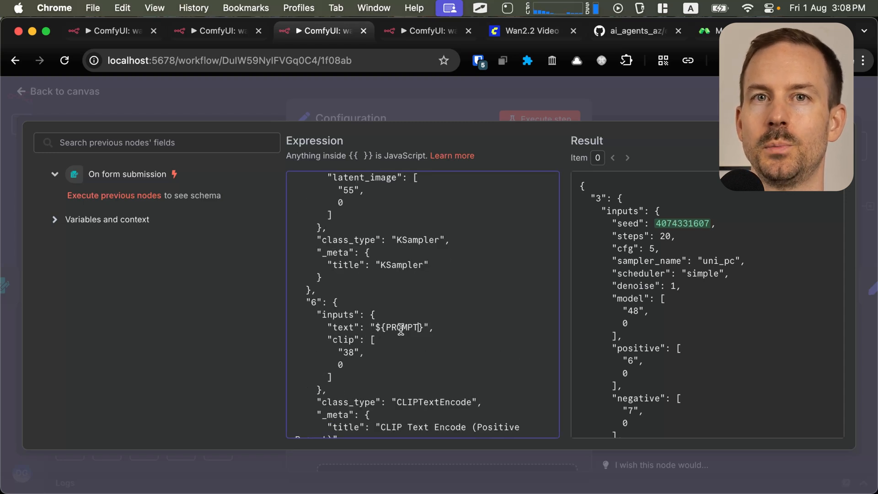
key("Escape")
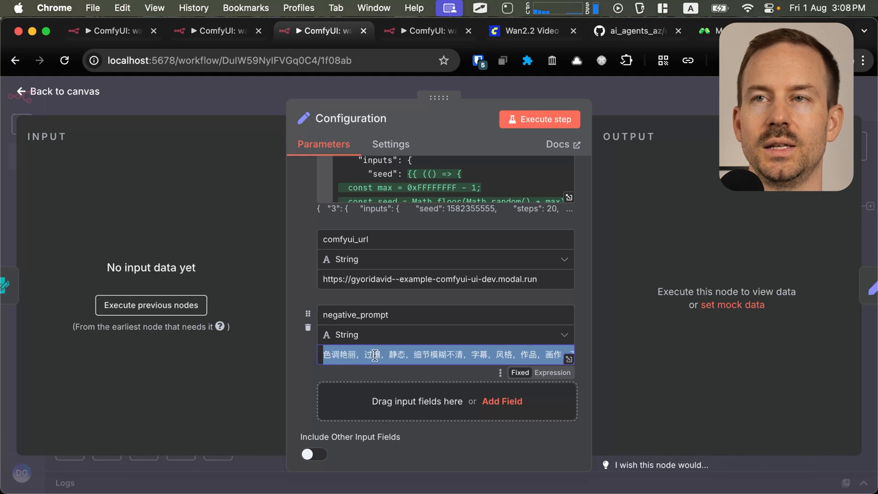
left_click(341, 351)
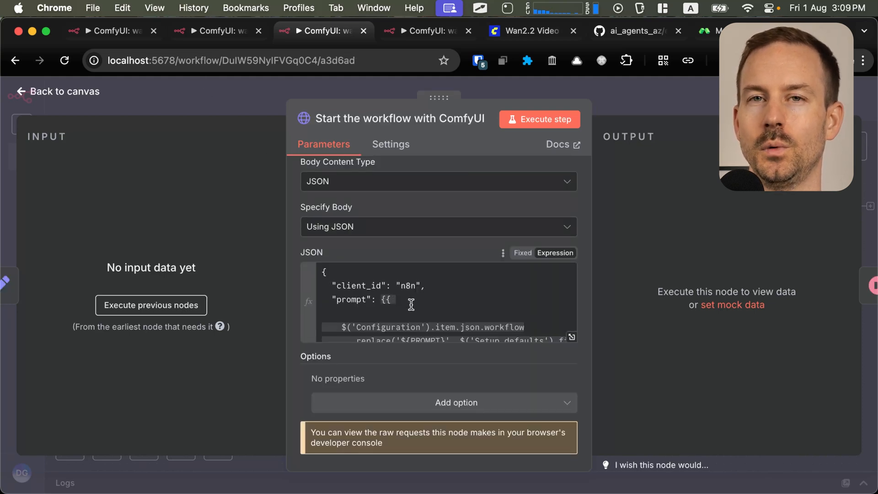
scroll(411, 304, "up", 5)
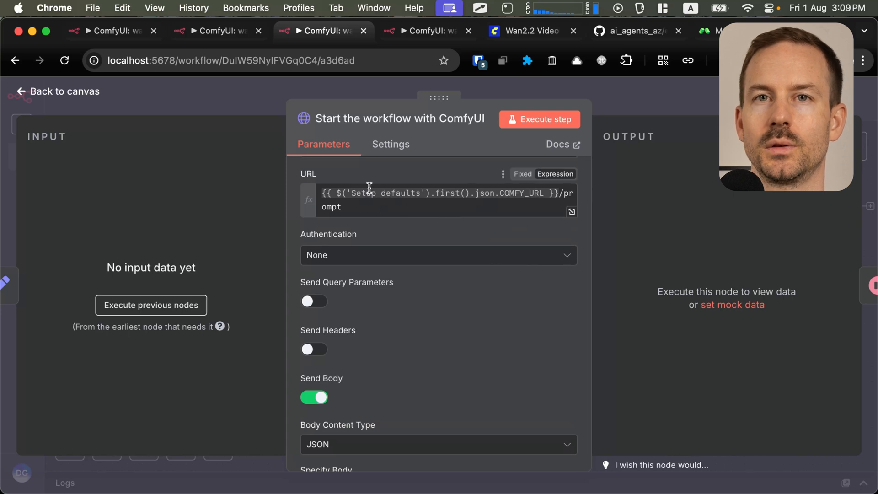
Inspect the HTTP Request node, then switch to the workflow tab with the image upload step.
key("Escape")
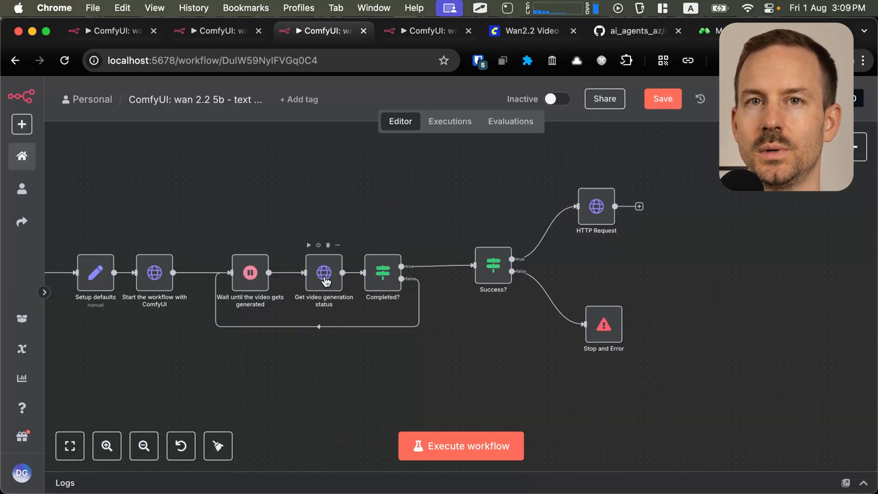
double_click(596, 206)
key("ctrl+Tab")
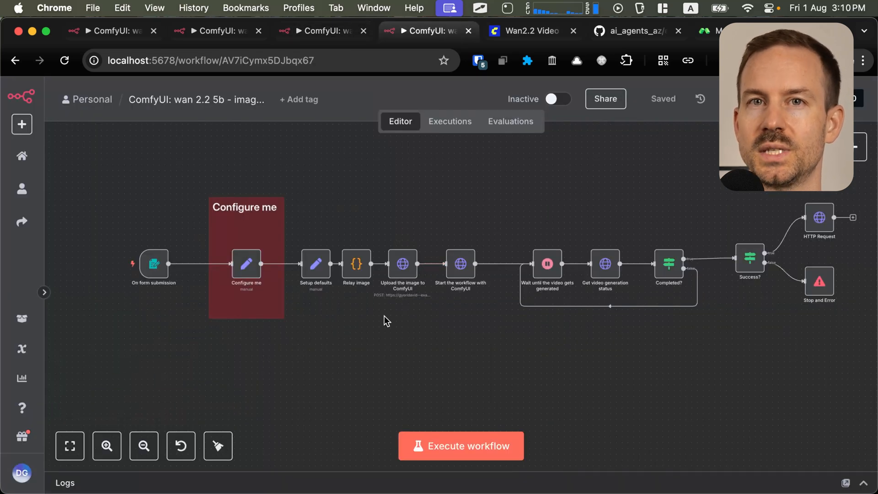
scroll(386, 310, "up", 3)
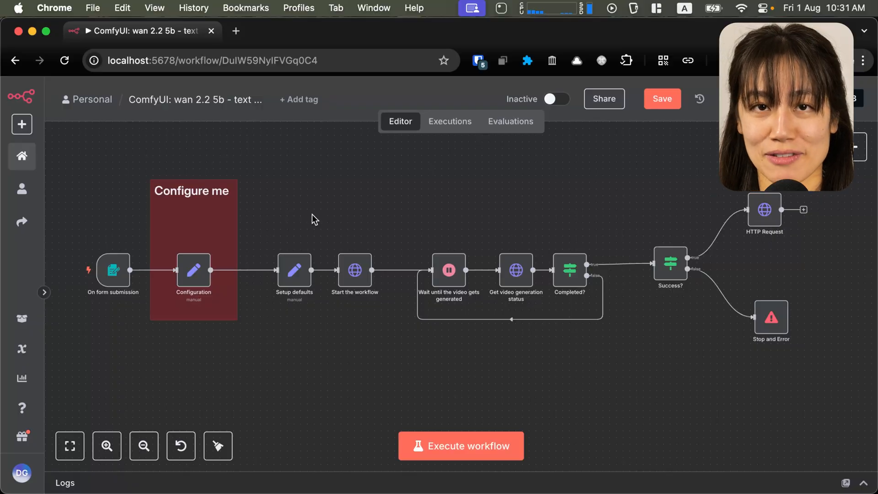
Execute the workflow and submit the test form with the tabby cat on moonlit French rooftops prompt.
left_click(460, 448)
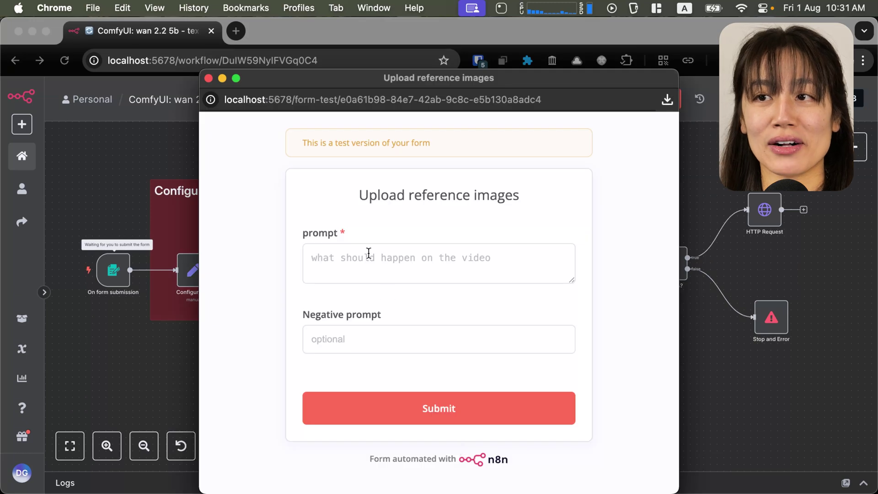
left_click(368, 254)
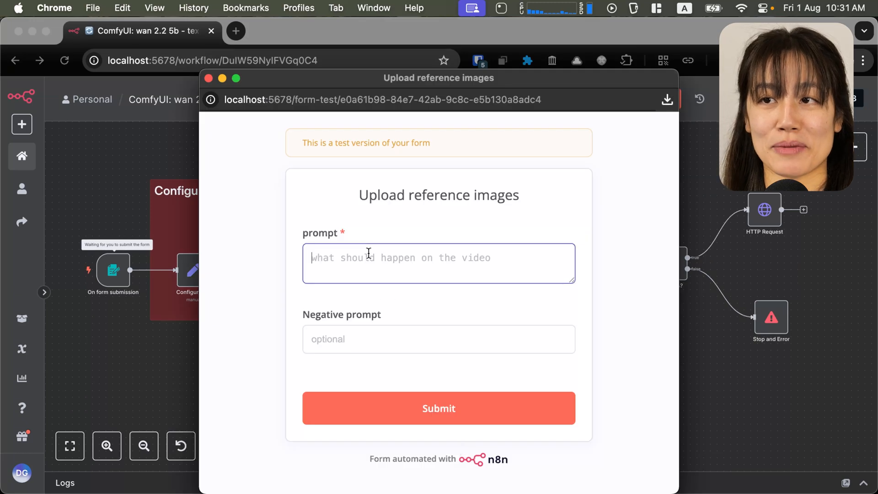
type("A tabby cat walking on the rooftops of a cute French town under the moonlight")
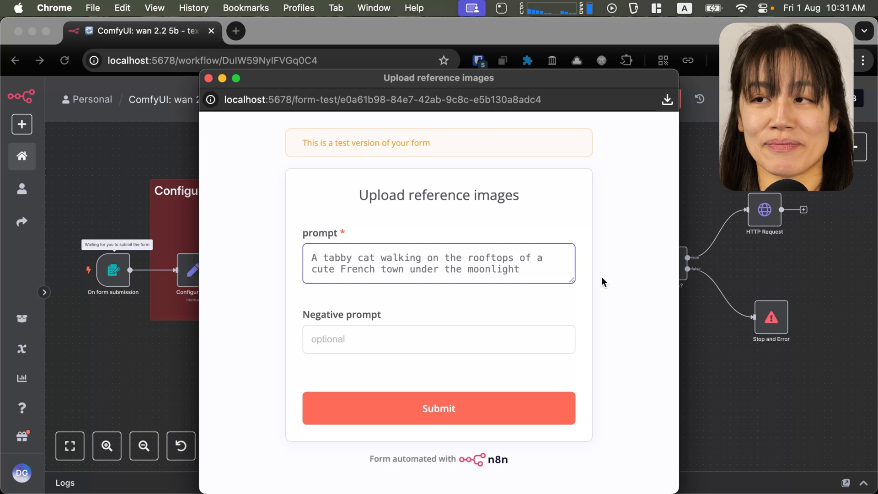
left_click(451, 411)
left_click(209, 78)
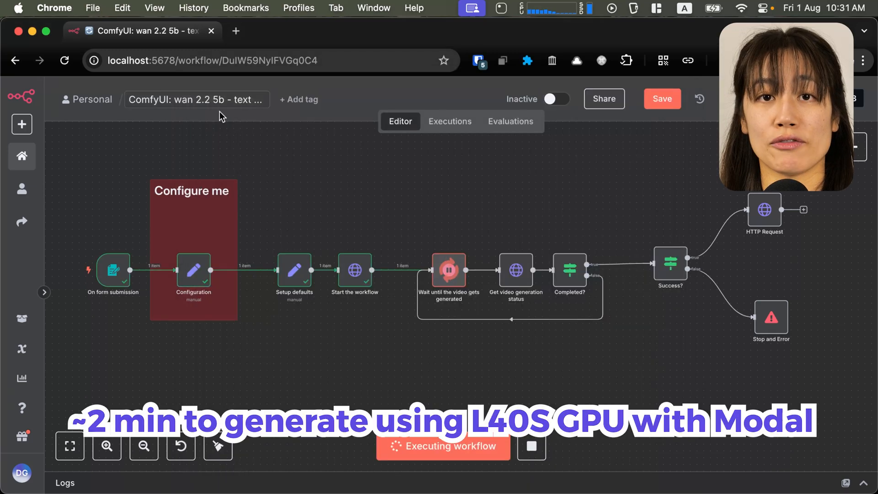